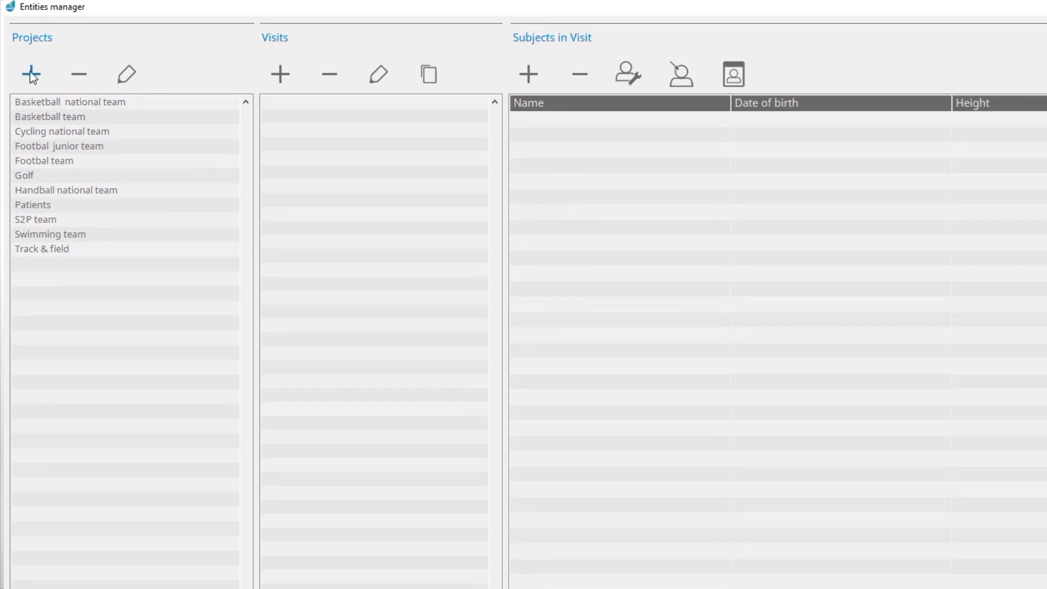
- Create a new project named Education
click(32, 77)
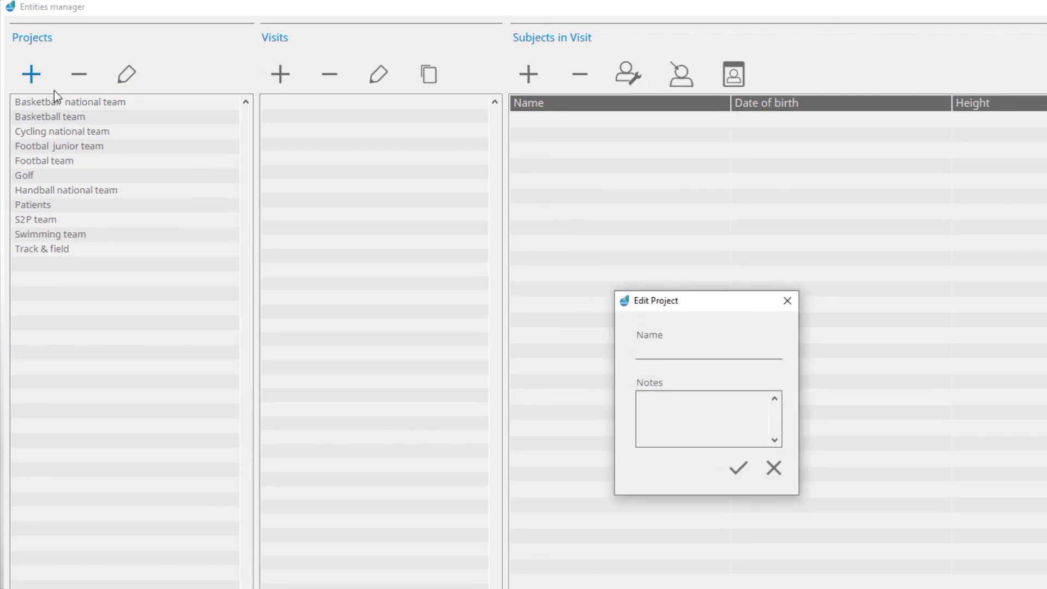
click(698, 353)
text(Education)
click(737, 467)
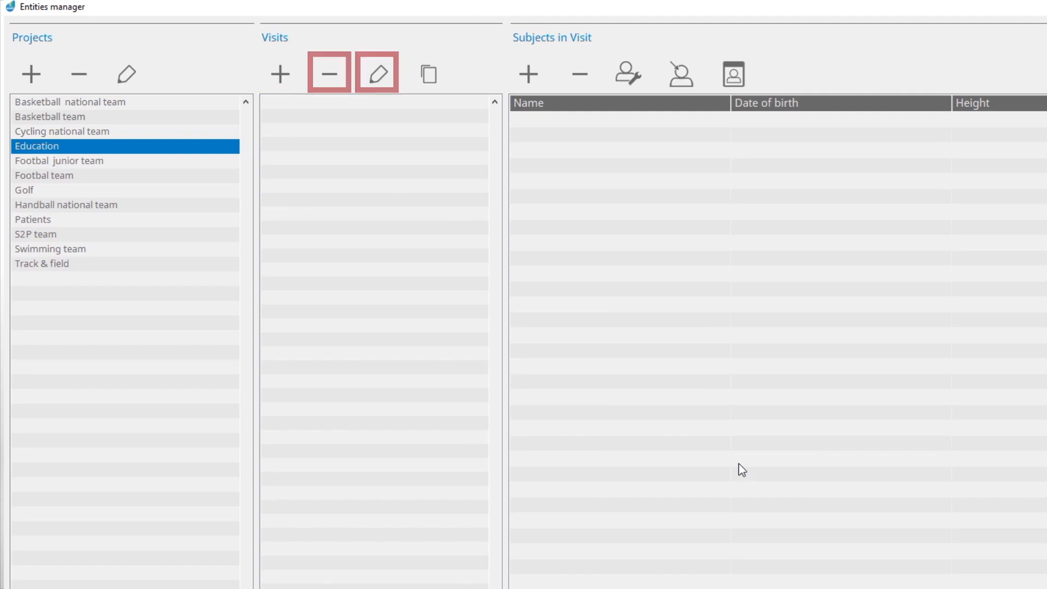
- Add a visit named Demo 1 to the Education project
click(280, 74)
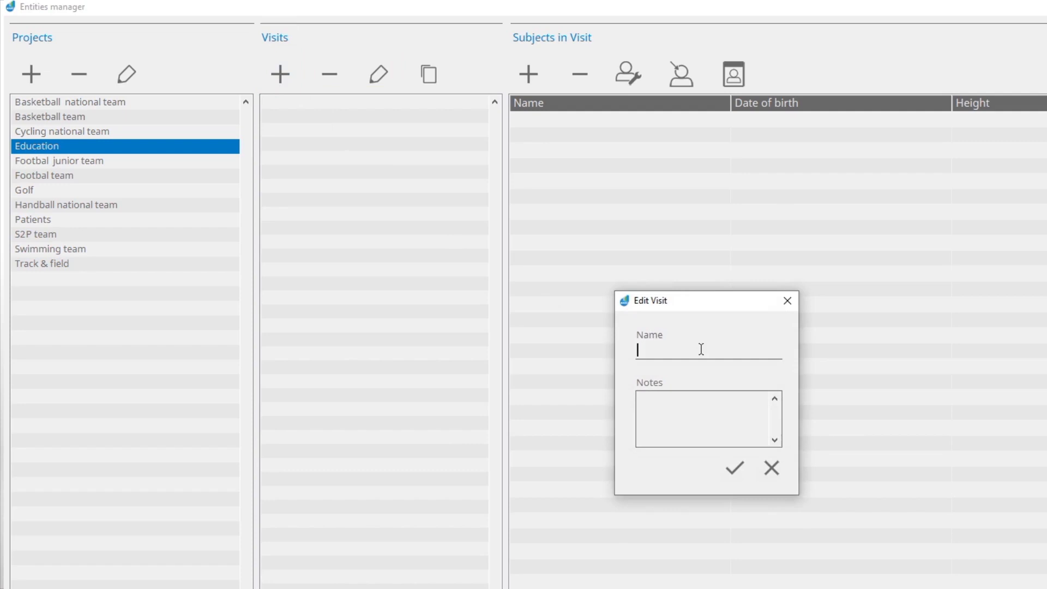
text(Demo 1)
click(733, 467)
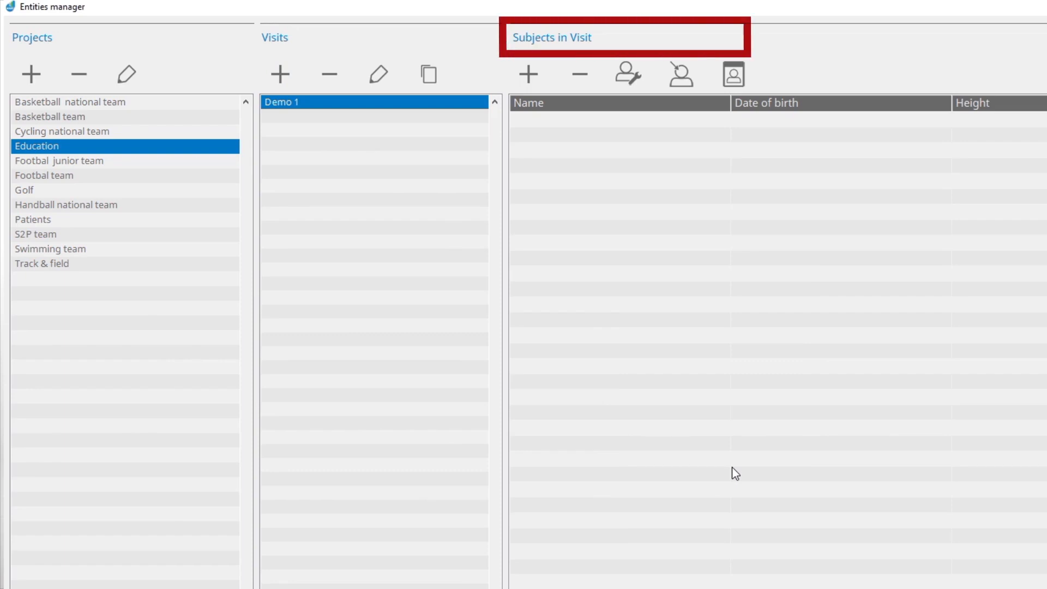
- Start a new subject in the Demo 1 visit by entering the subject's first and last name
click(528, 74)
click(469, 218)
text(Joh)
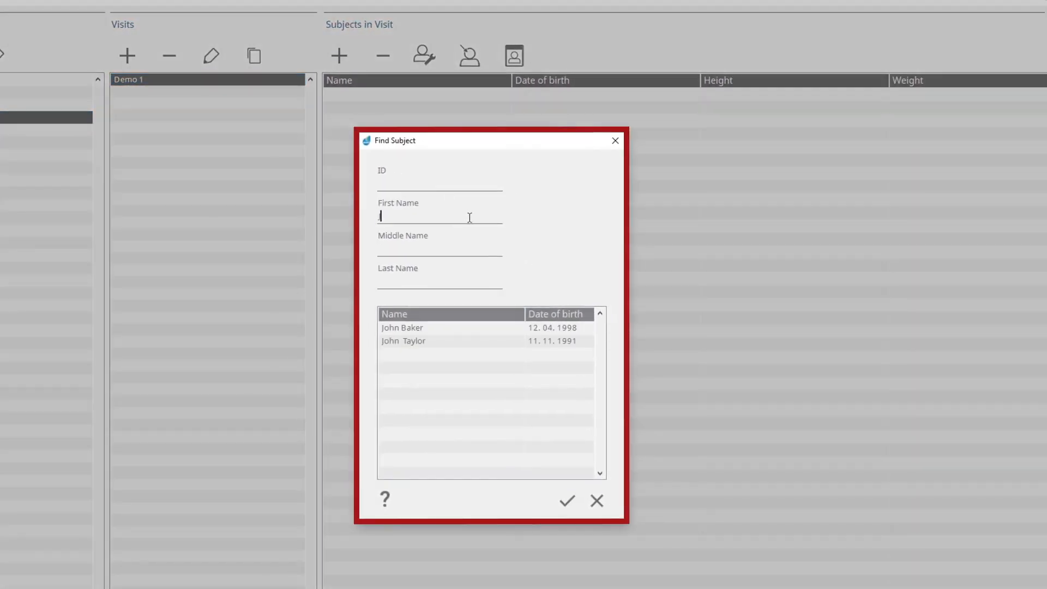
text(n)
click(463, 284)
text(Smith)
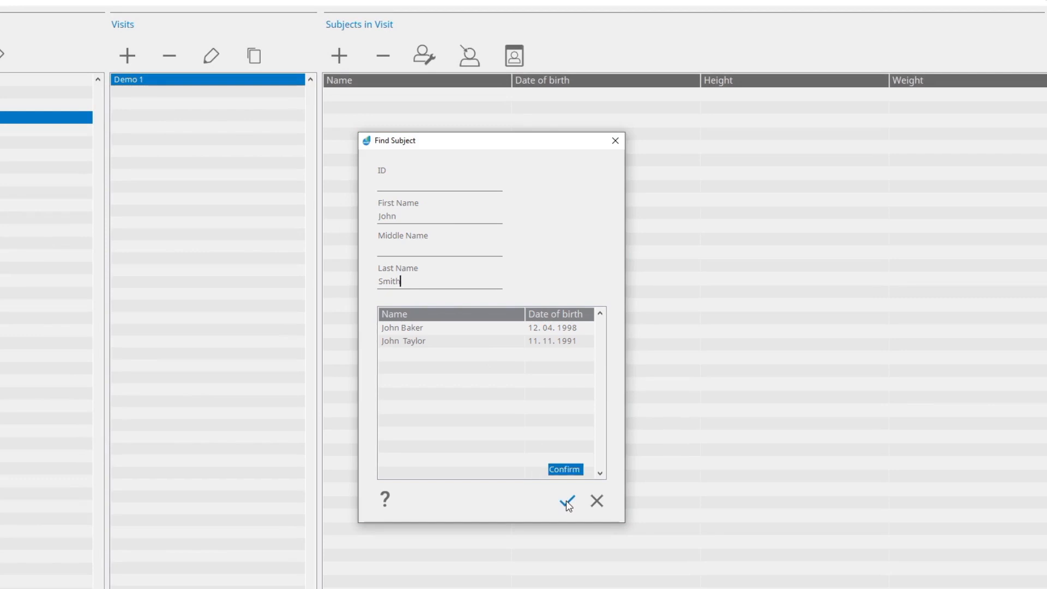
click(567, 503)
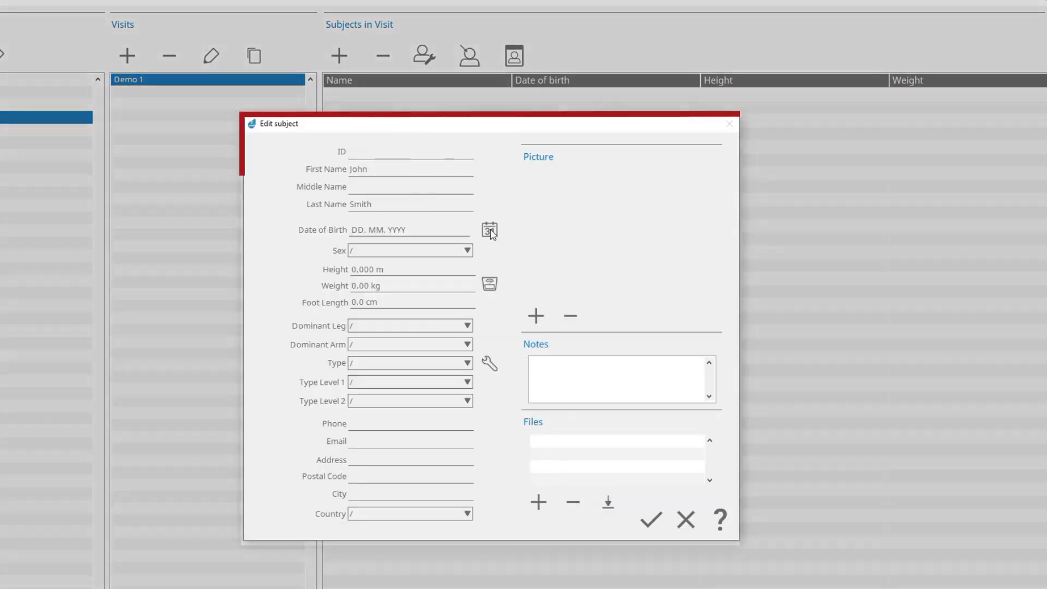
- Set the subject's date of birth with the calendar picker
click(489, 230)
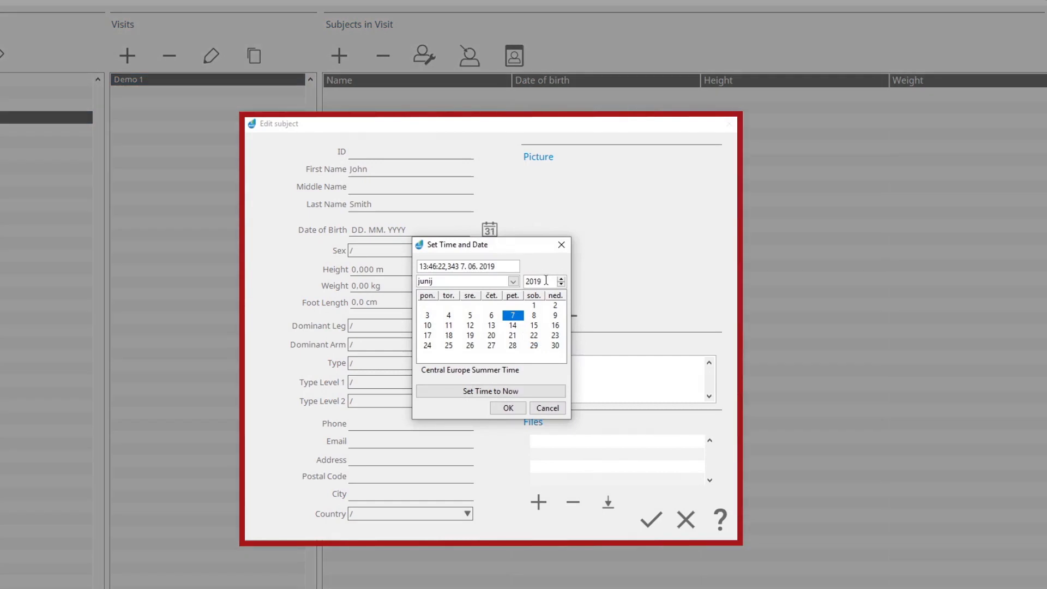
double_click(545, 281)
text(1985)
click(512, 280)
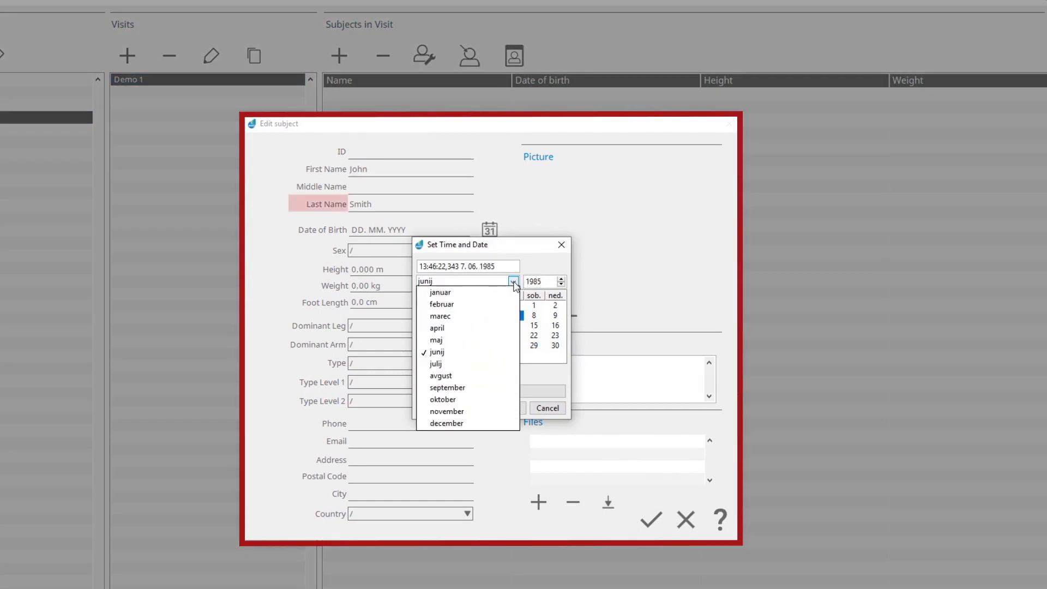
click(513, 387)
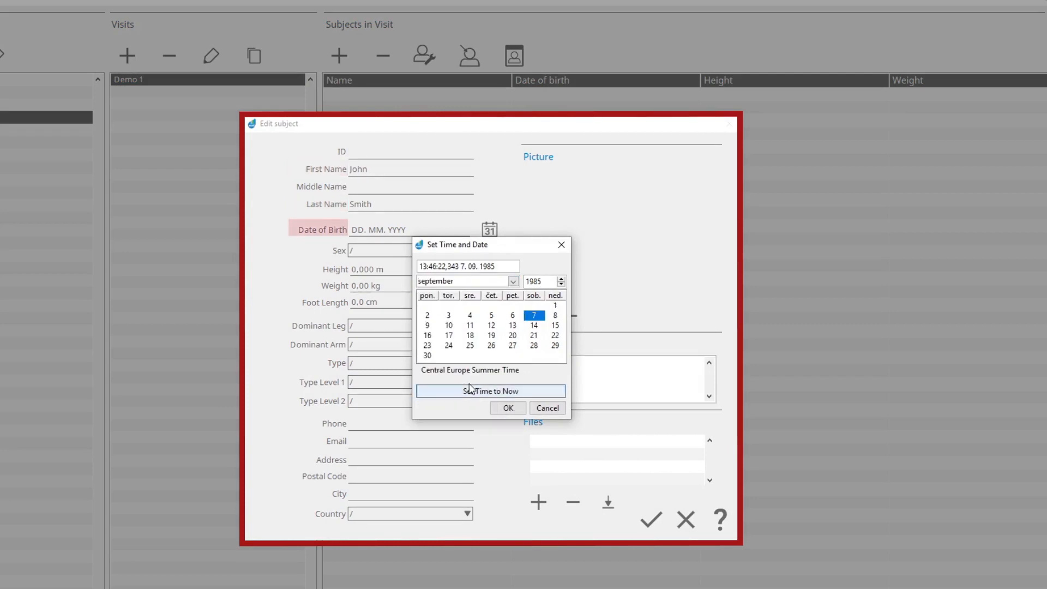
click(512, 345)
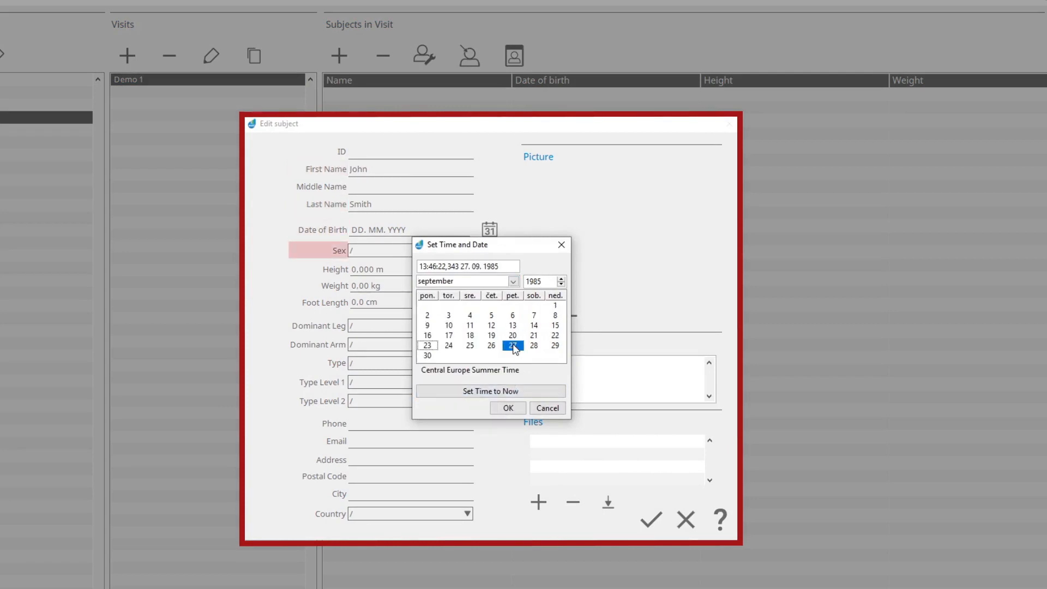
click(508, 408)
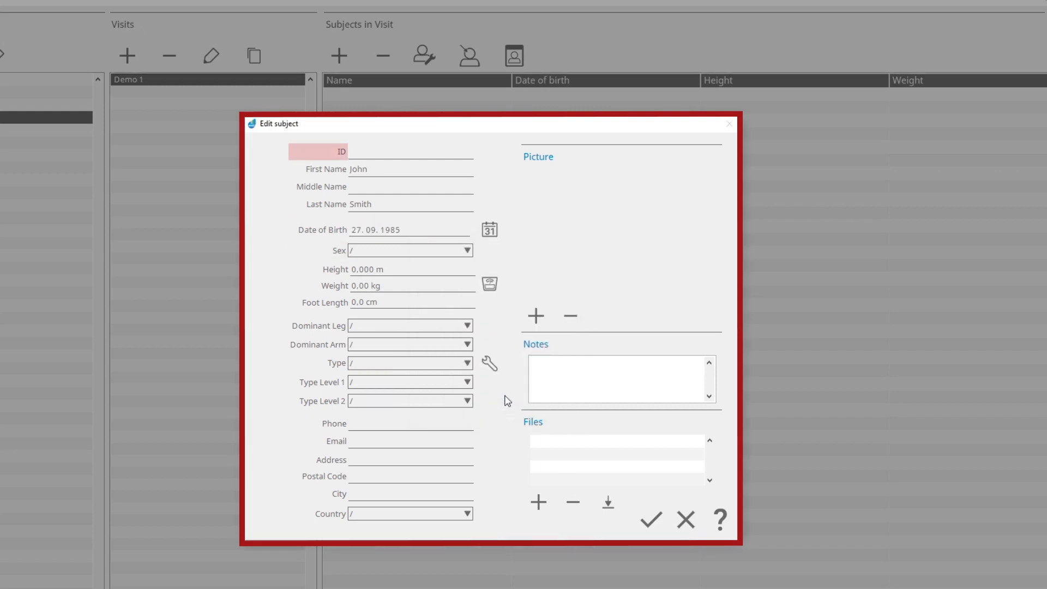
- Set the subject's sex to Male and height to 1.74 m
click(456, 252)
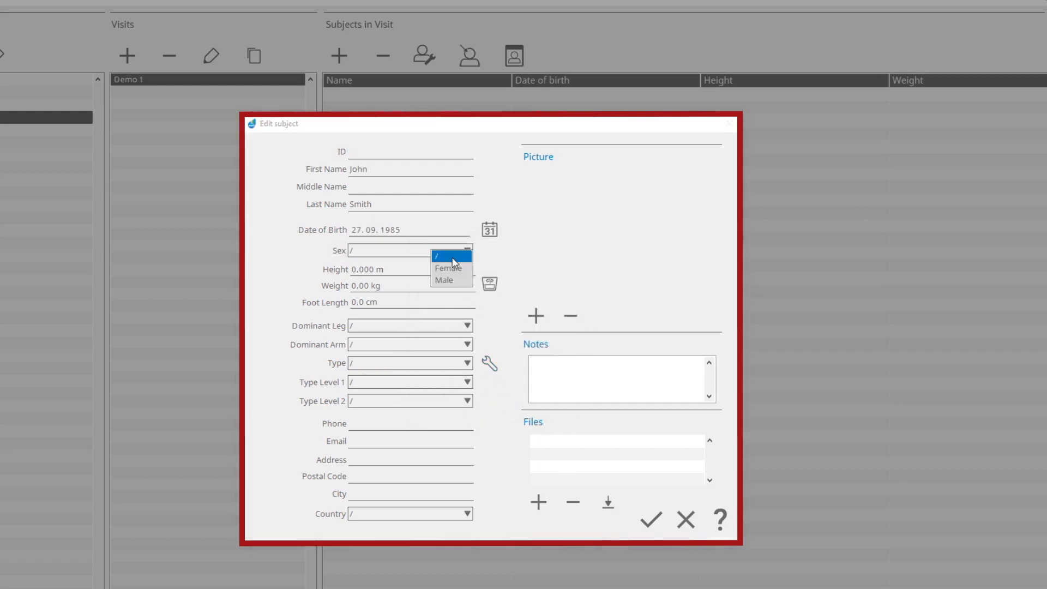
click(458, 280)
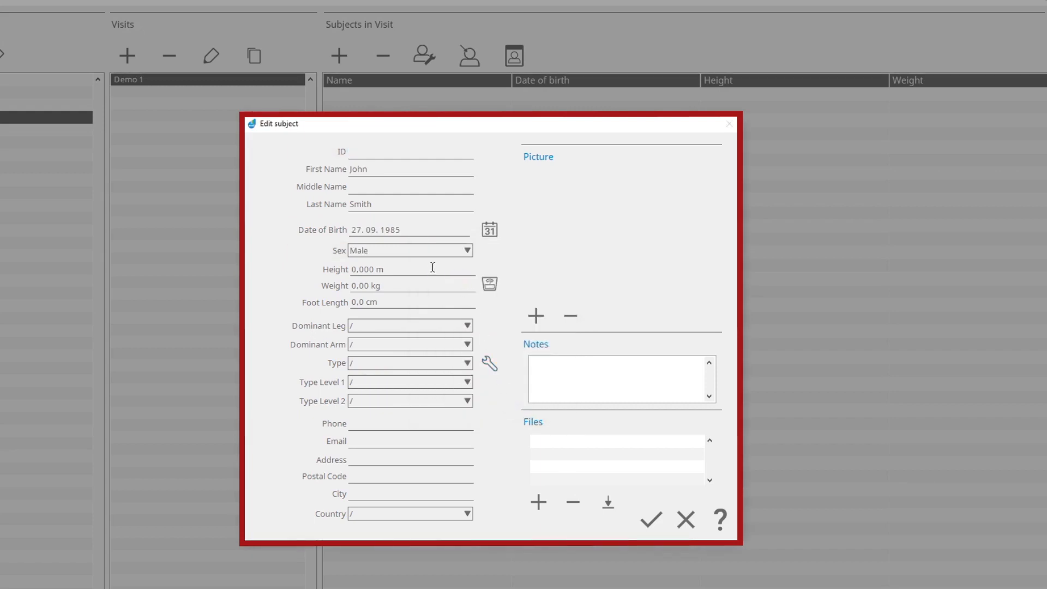
triple_click(432, 267)
key(BackSpace)
text(1,74)
key(Return)
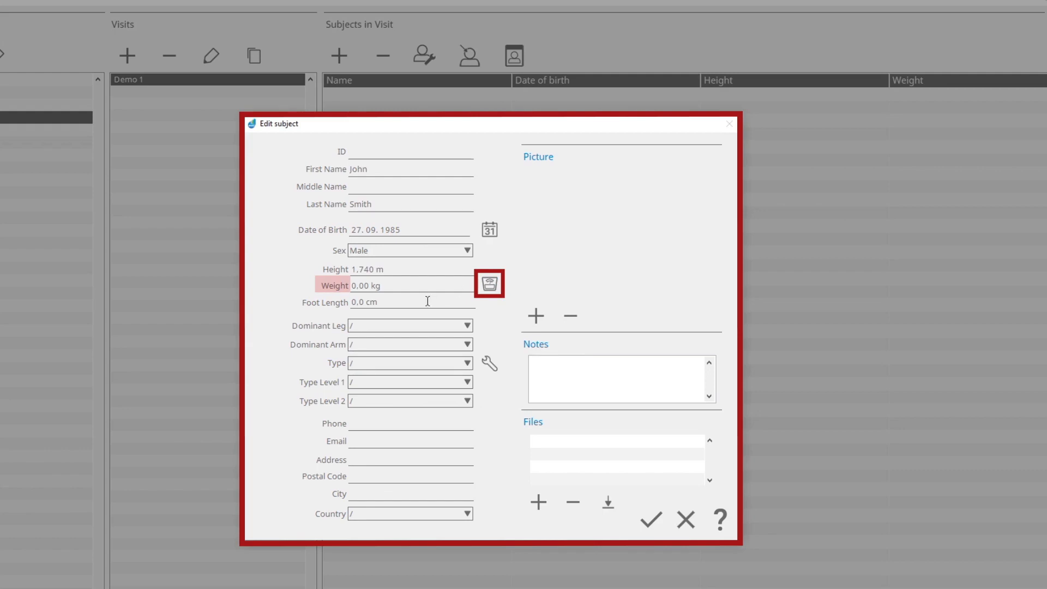
- Set the subject's foot length to 31 cm and both the dominant leg and dominant arm to Right
click(427, 301)
text(31)
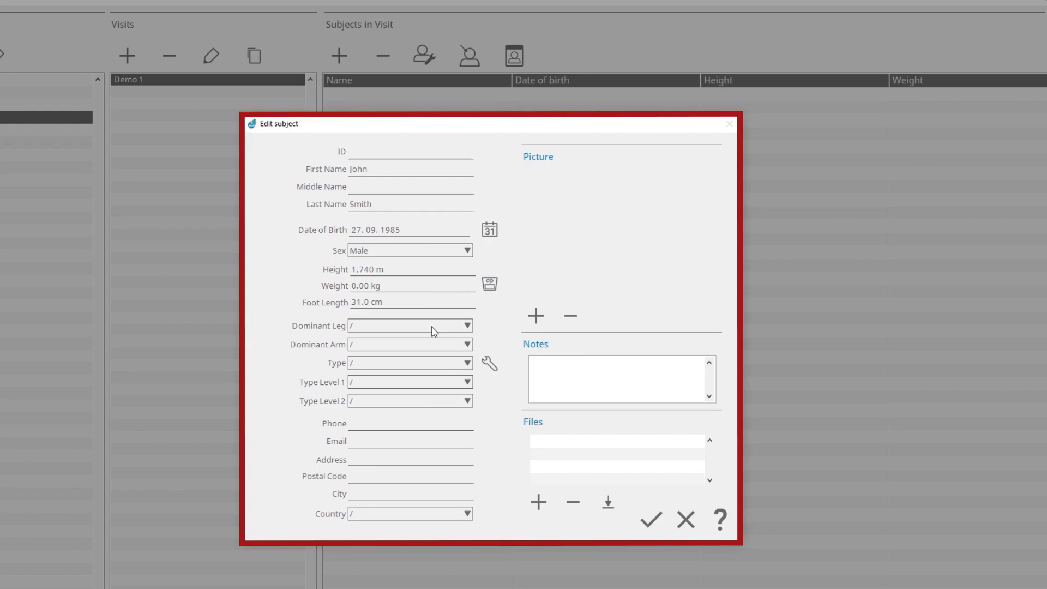
click(432, 327)
click(431, 357)
click(433, 345)
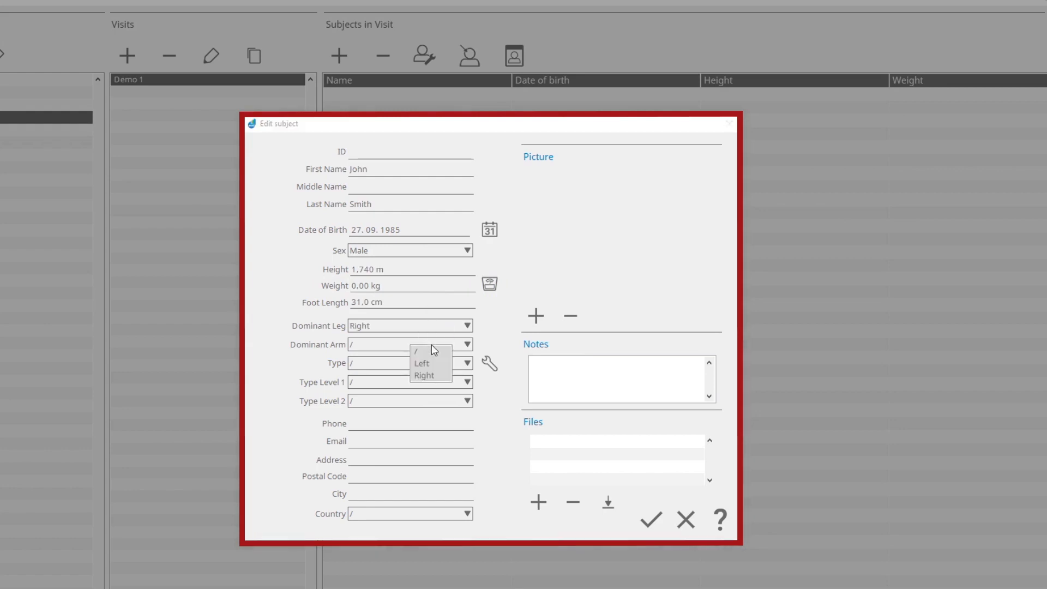
click(434, 376)
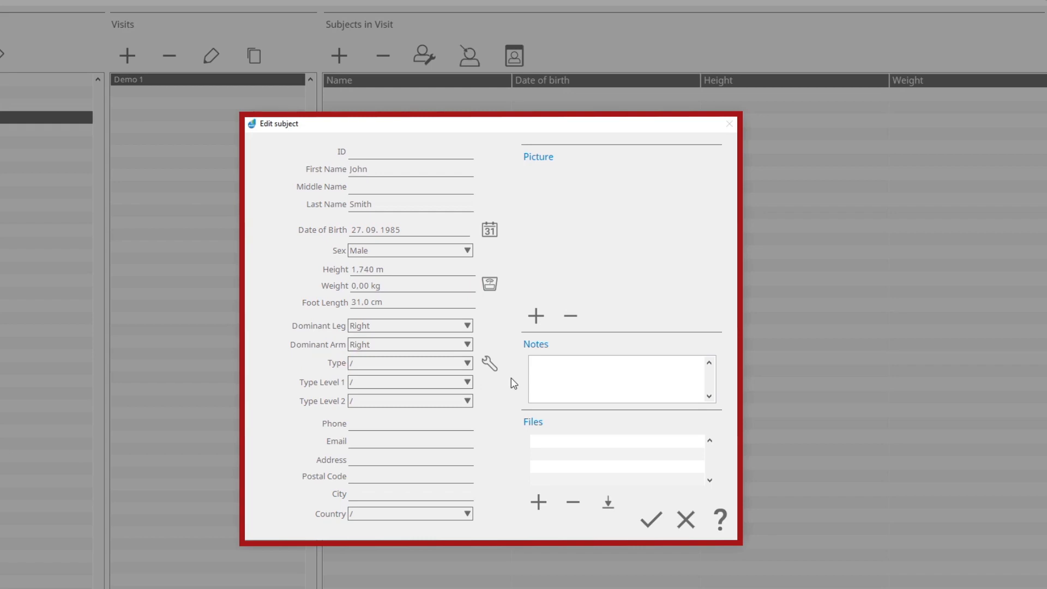
- Add Football as a Type Level 1 entry in the subject types
click(490, 363)
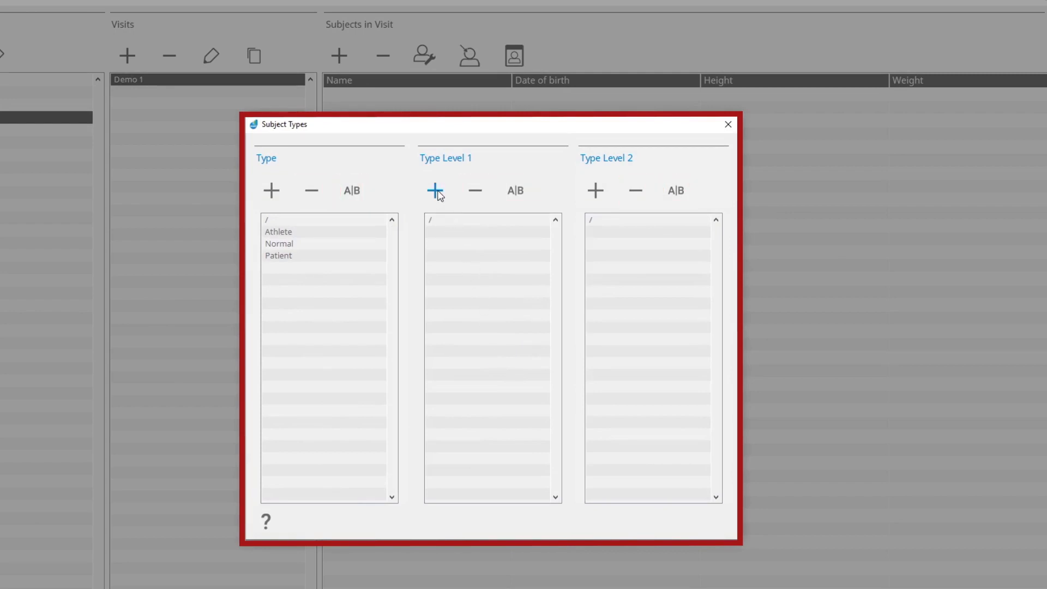
click(435, 191)
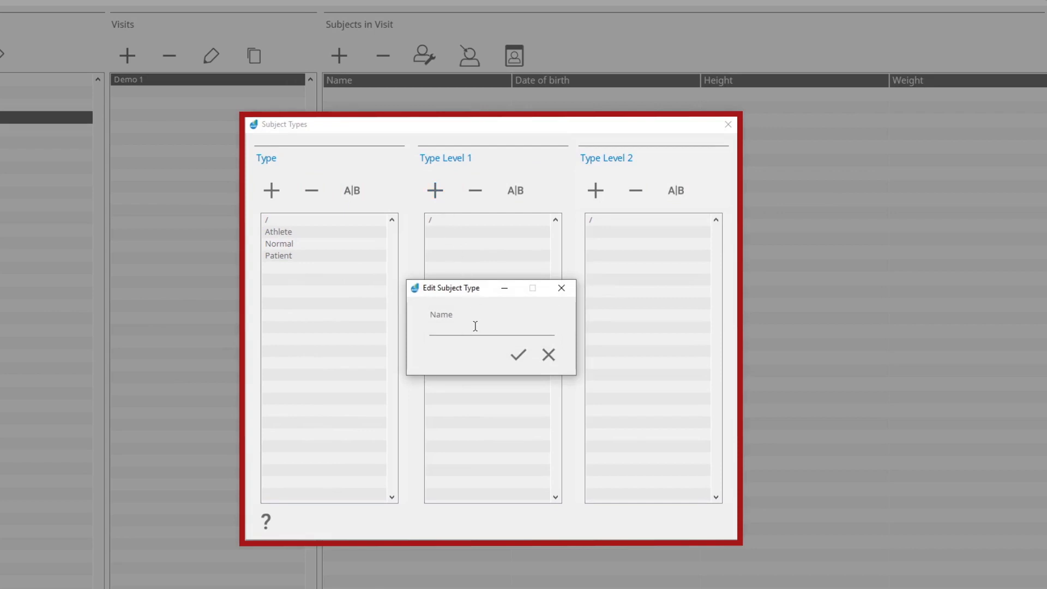
text(Football)
click(518, 355)
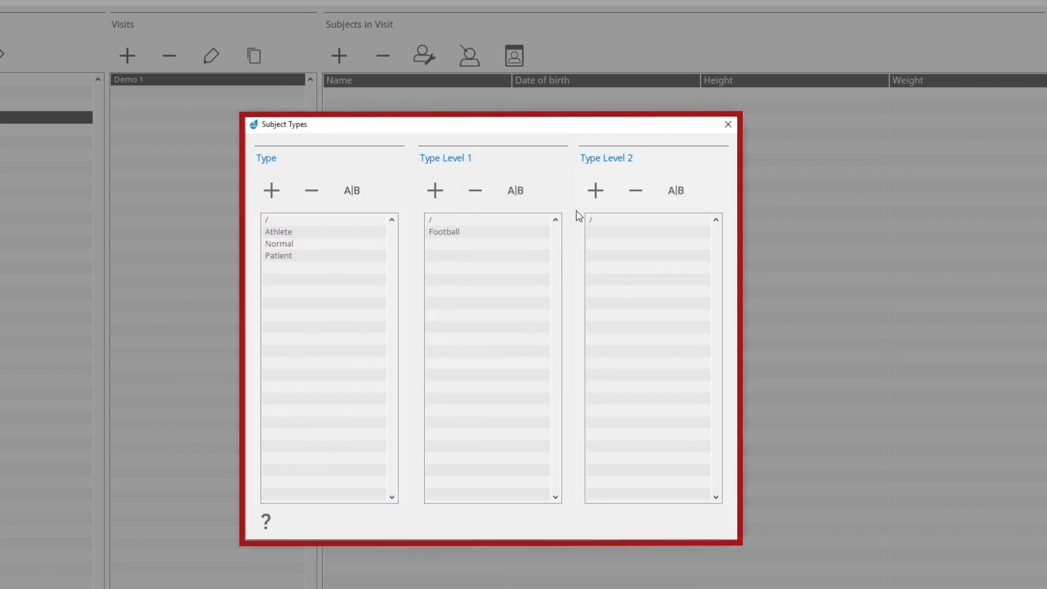
- Add defence as a Type Level 2 entry and return to the subject's details
click(595, 192)
click(503, 327)
text(defence)
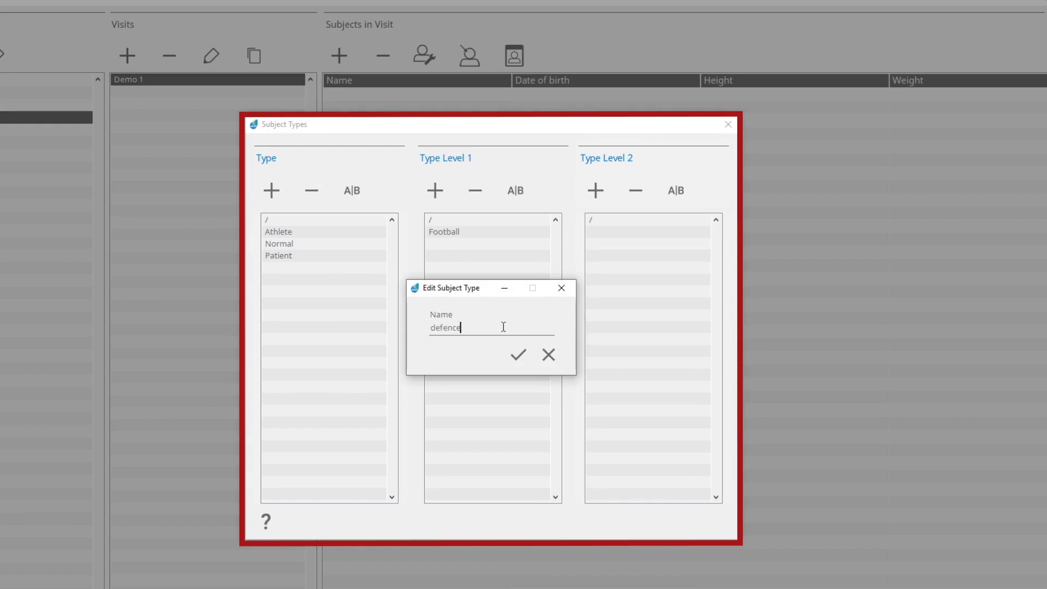
click(516, 353)
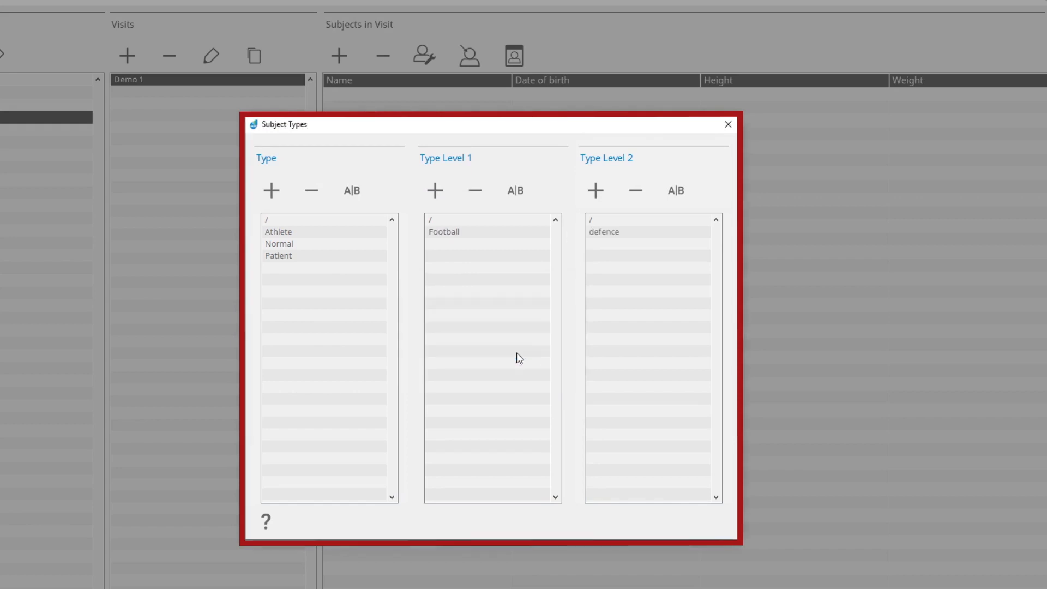
click(728, 124)
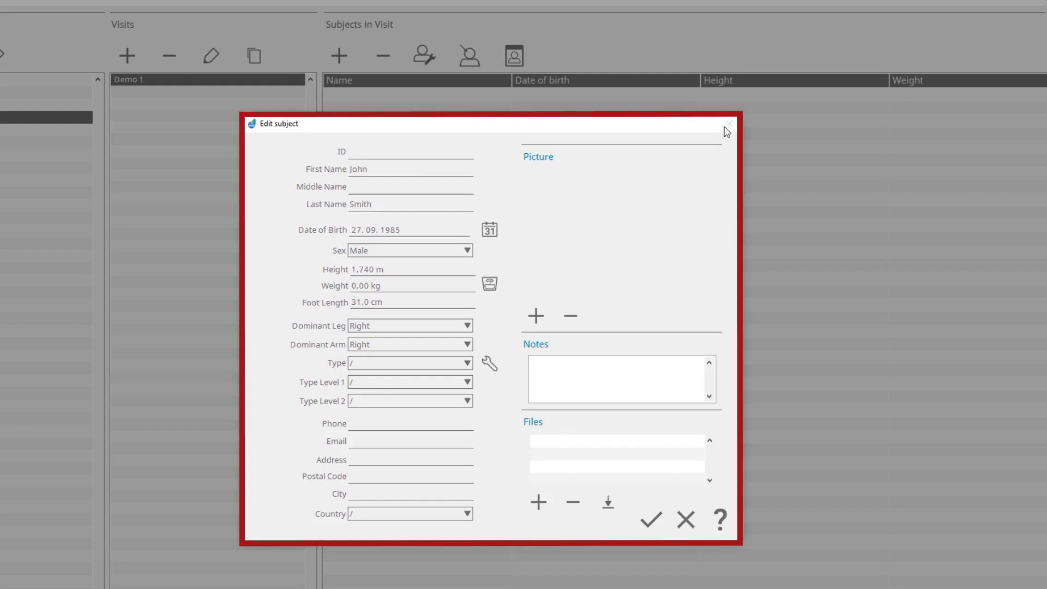
- Classify the subject as Type Athlete, Type Level 1 Football and Type Level 2 defence
click(441, 364)
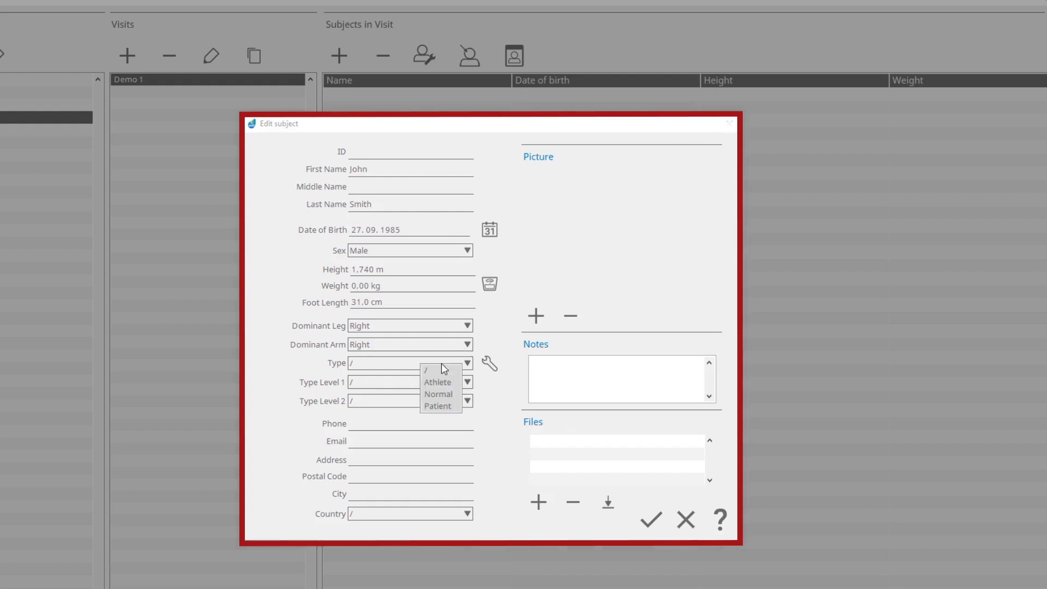
click(440, 386)
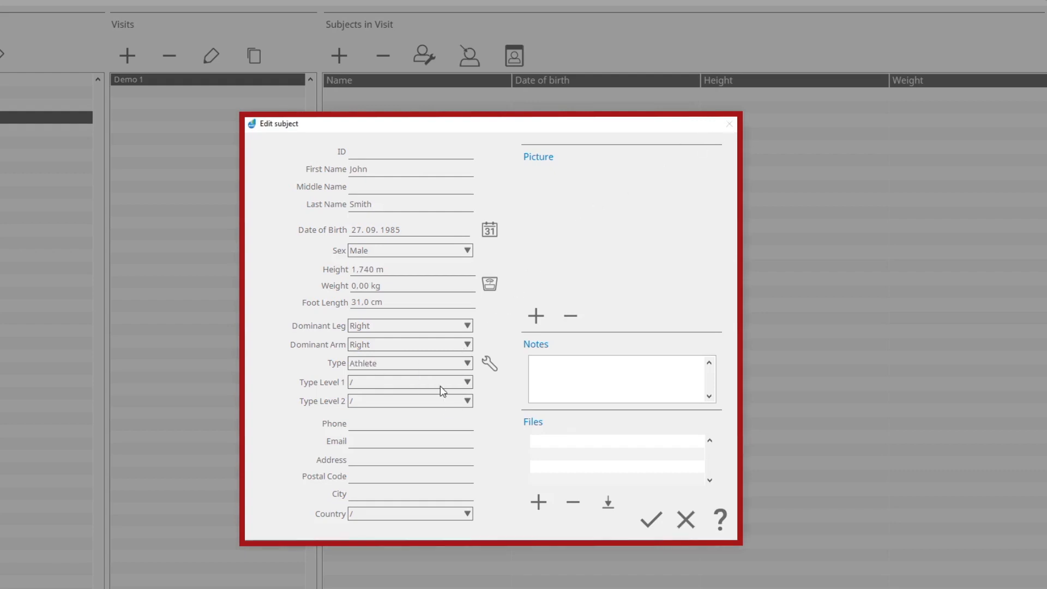
click(442, 388)
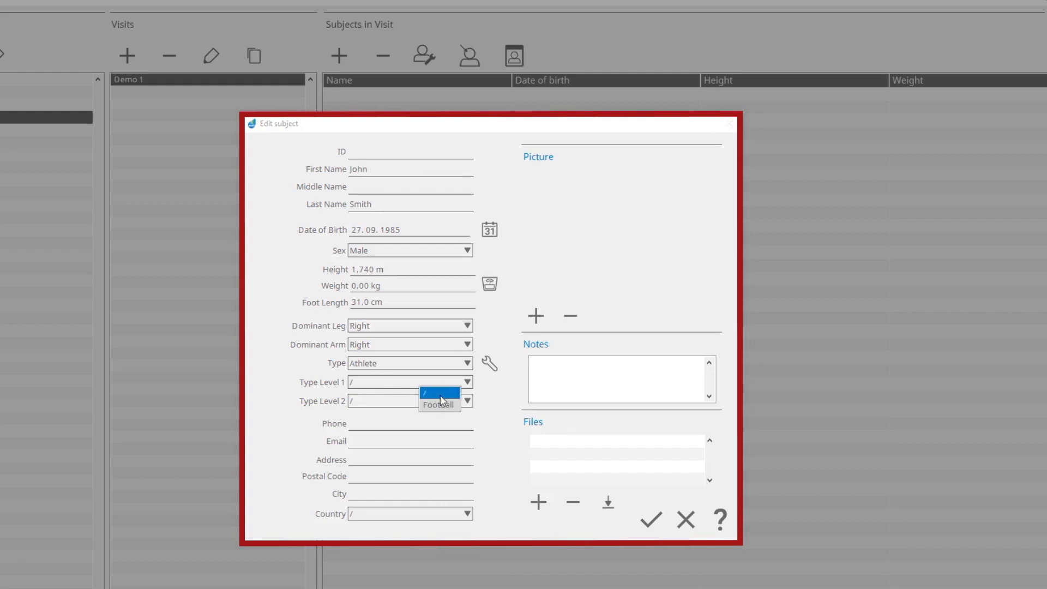
click(441, 406)
click(442, 409)
click(439, 420)
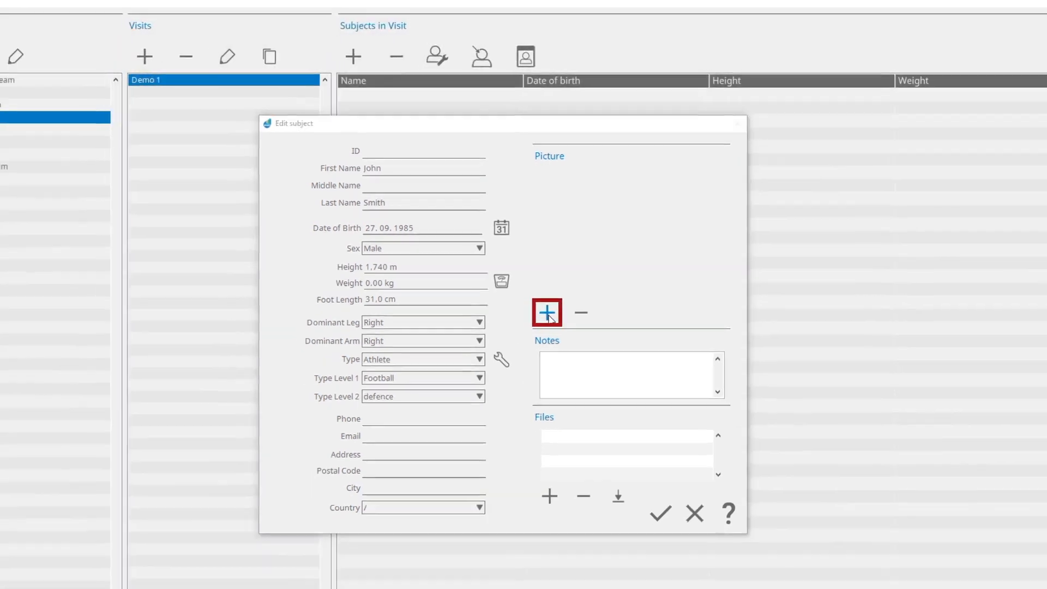
- Load the subject's PNG photo as the picture and enter the note "ACL injury 5 years ago."
click(536, 316)
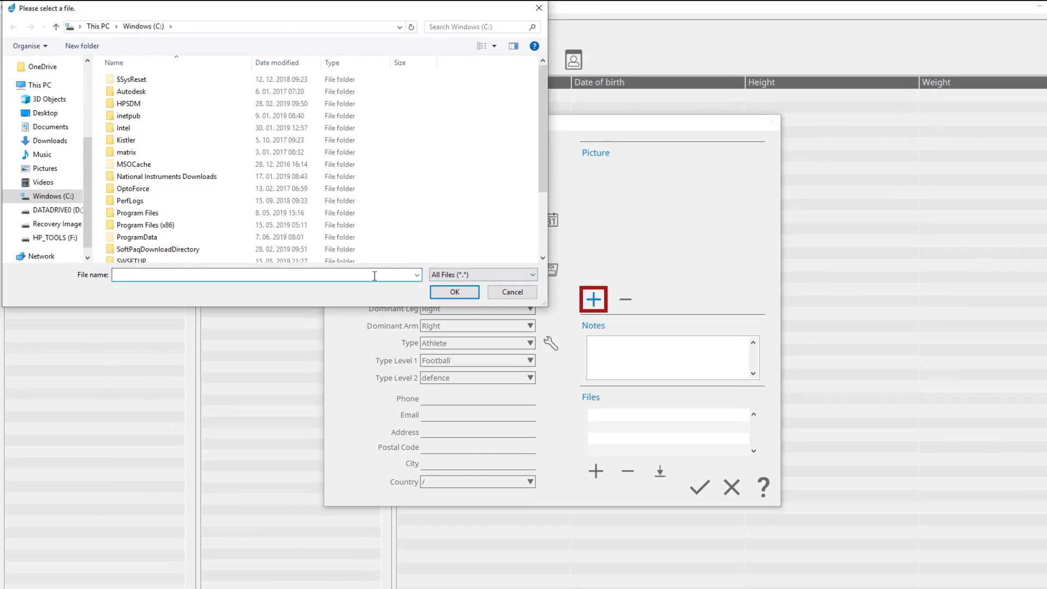
text(joh)
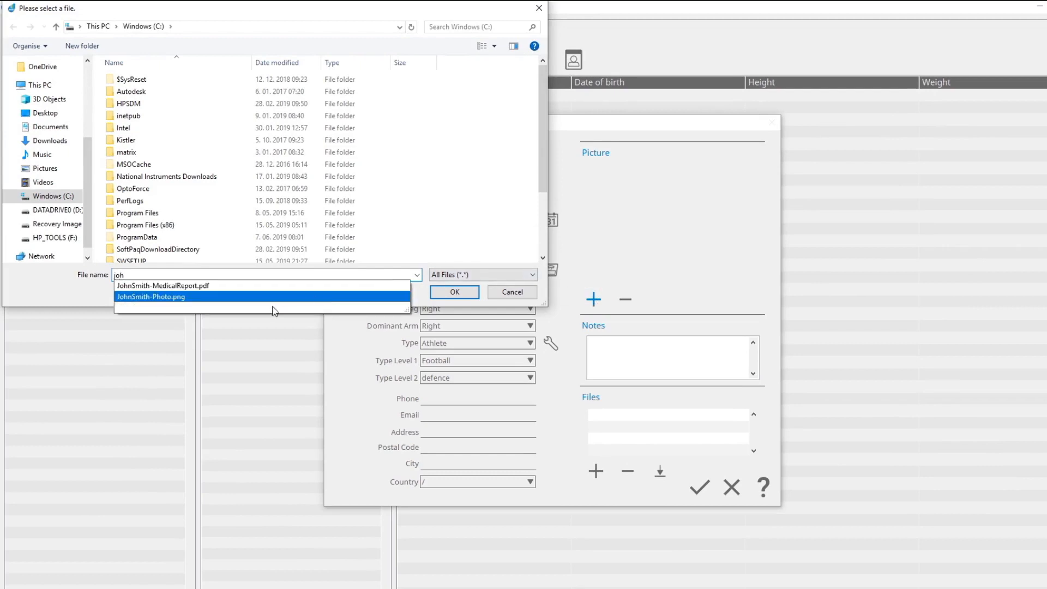
click(257, 297)
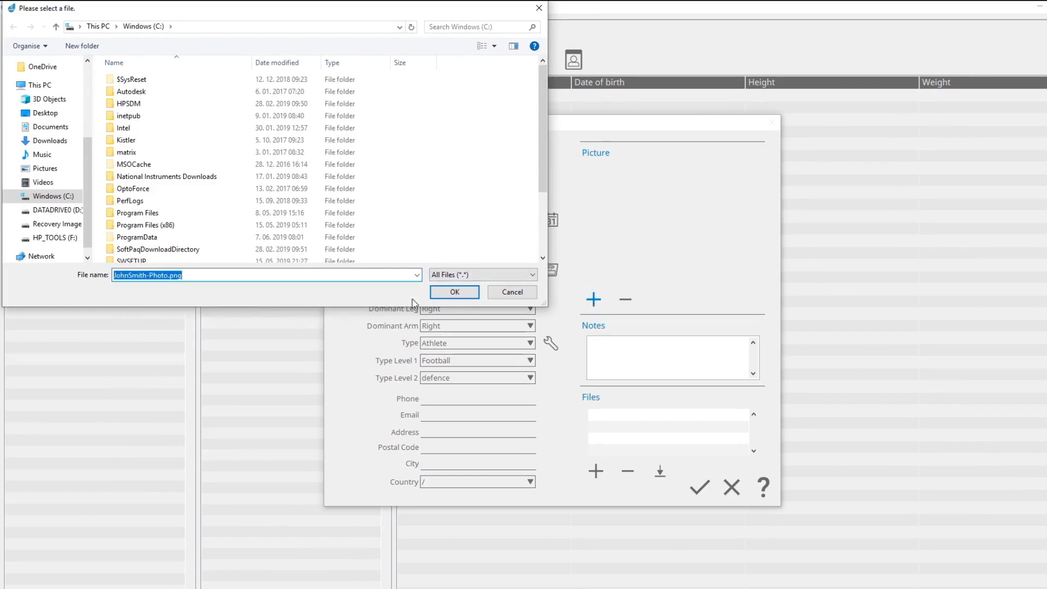
click(453, 294)
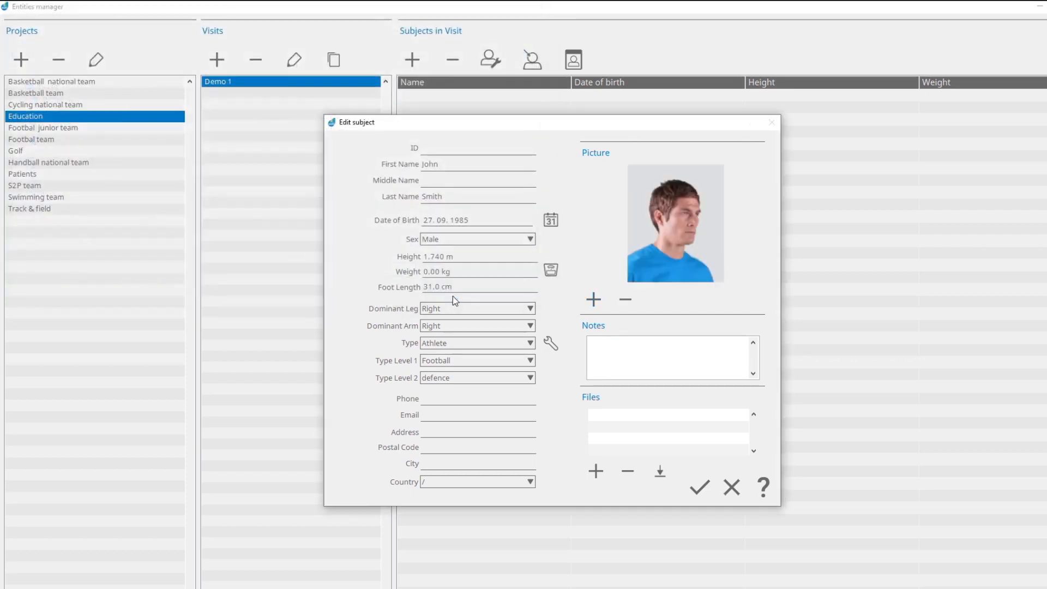
click(663, 351)
text(ACL injury 5 years ago.)
- Attach the subject's medical report PDF to the files and save the new subject
click(597, 473)
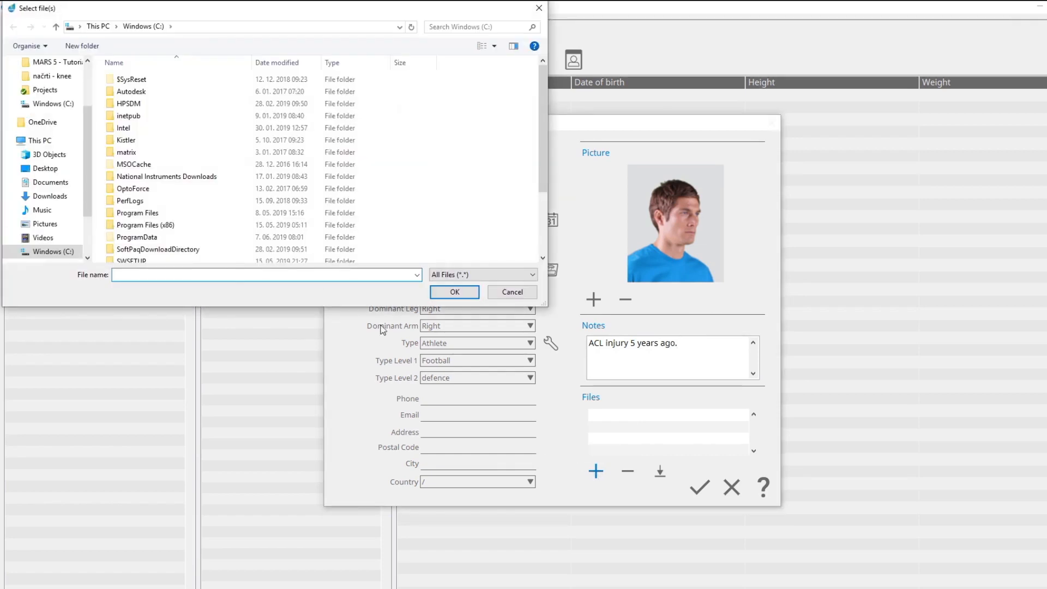
text(jo)
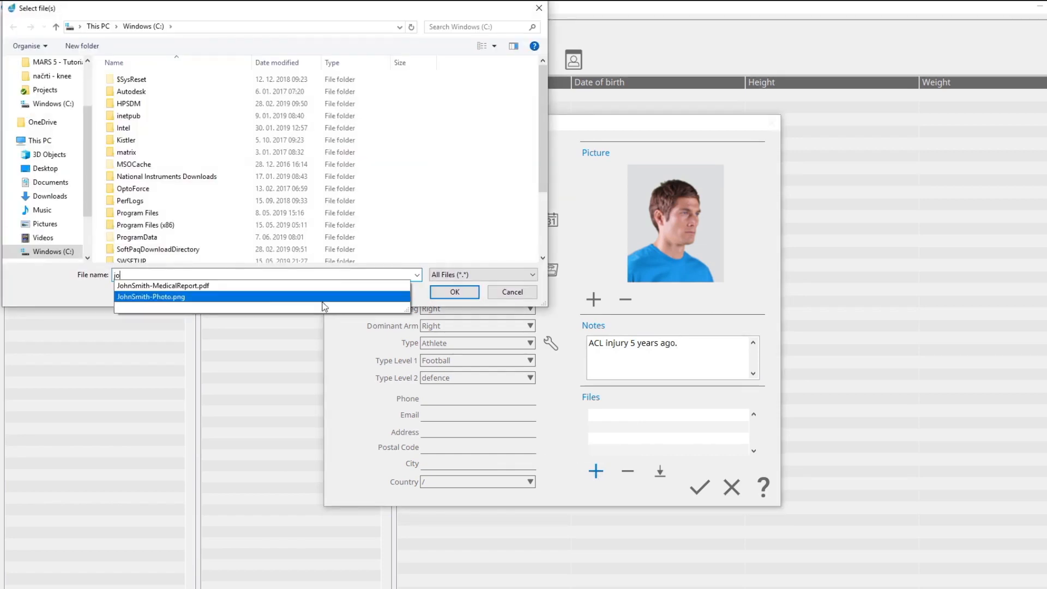
click(240, 286)
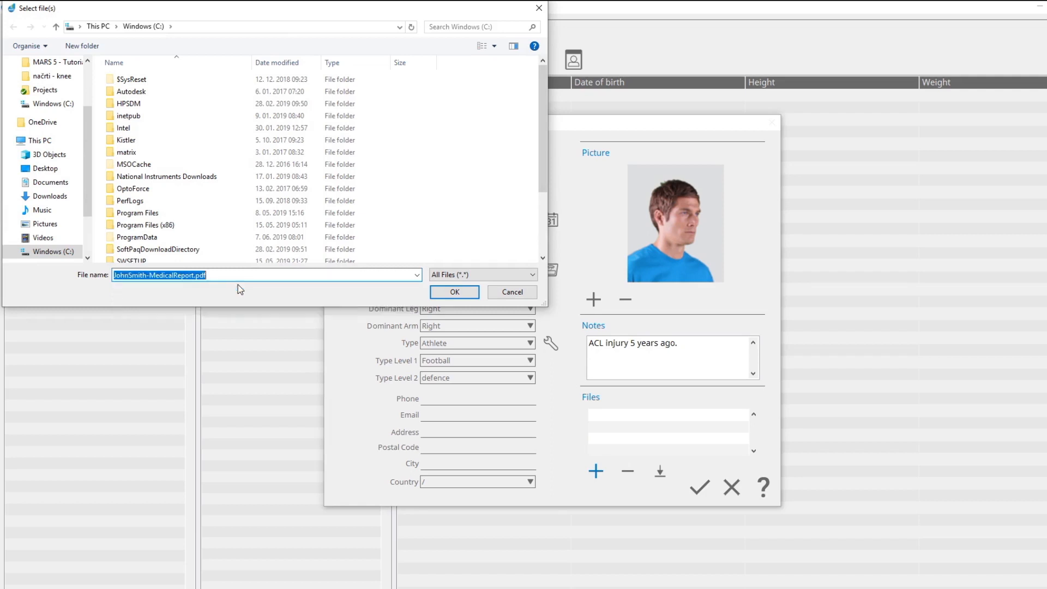
click(445, 293)
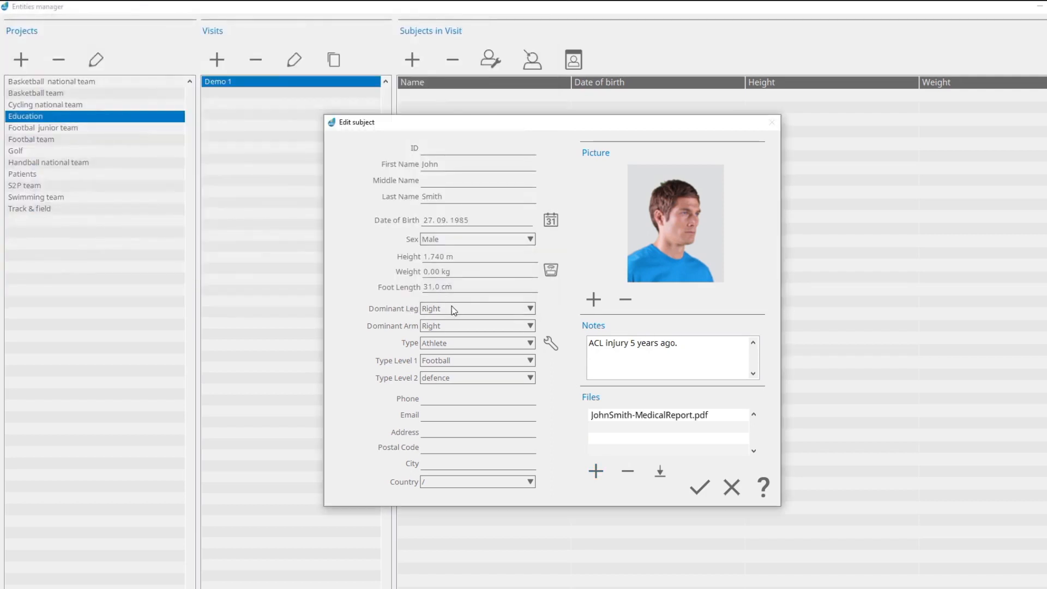
click(698, 490)
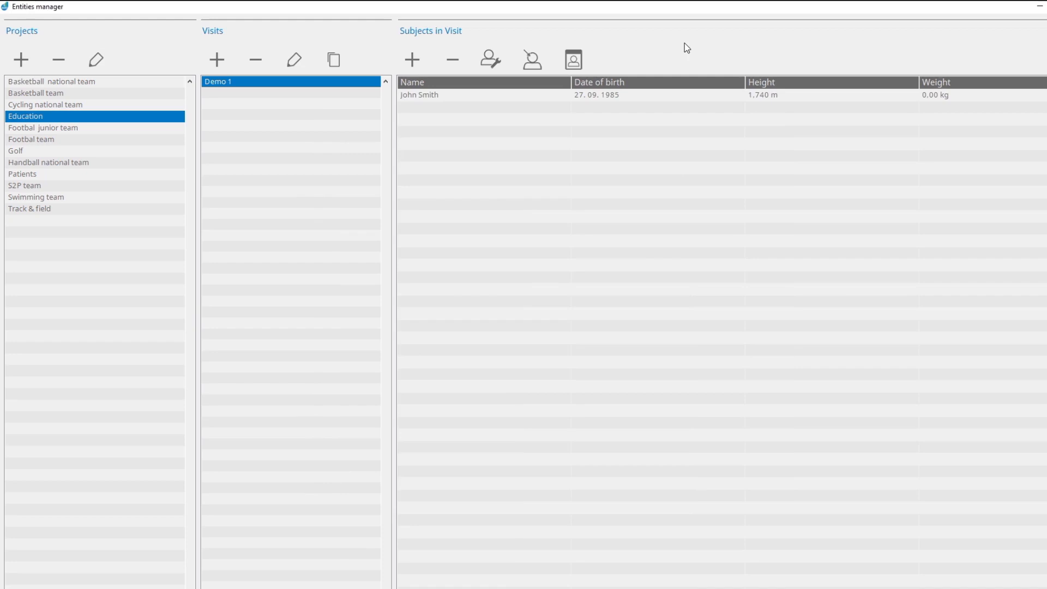